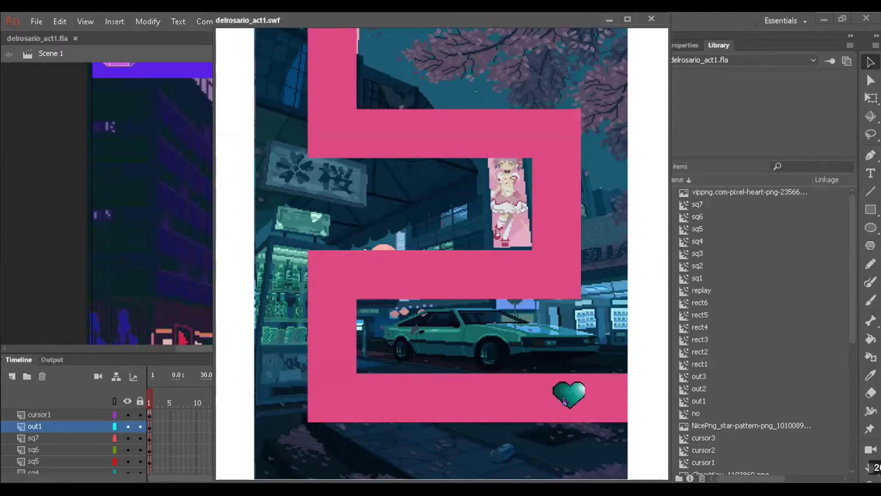
# Guide the heart and the star through the remaining maze levels and restart the game from its end screen.
pyautogui.moveTo(624, 402)
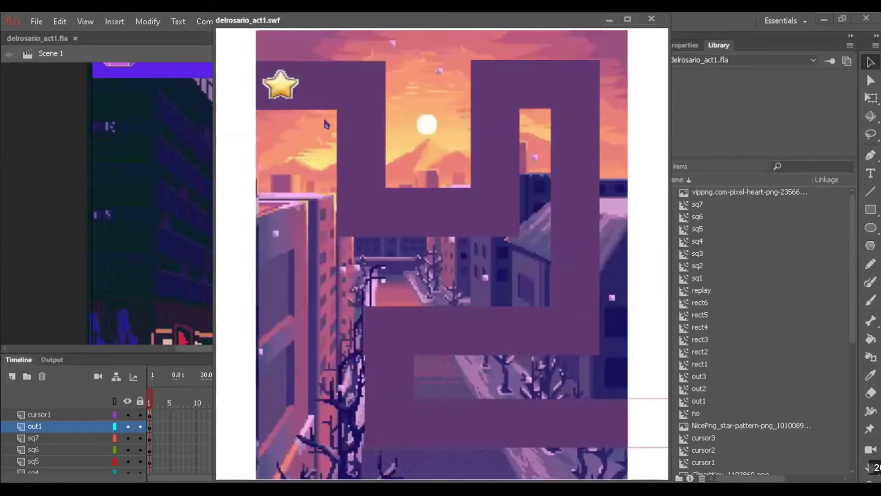
pyautogui.moveTo(292, 76)
pyautogui.mouseDown()
pyautogui.moveTo(353, 82)
pyautogui.moveTo(362, 198)
pyautogui.moveTo(369, 208)
pyautogui.moveTo(414, 212)
pyautogui.moveTo(488, 209)
pyautogui.moveTo(493, 87)
pyautogui.moveTo(550, 79)
pyautogui.mouseUp()
pyautogui.moveTo(277, 79)
pyautogui.mouseDown()
pyautogui.moveTo(338, 79)
pyautogui.moveTo(354, 92)
pyautogui.moveTo(359, 198)
pyautogui.moveTo(452, 206)
pyautogui.moveTo(483, 204)
pyautogui.moveTo(493, 192)
pyautogui.moveTo(494, 82)
pyautogui.moveTo(564, 79)
pyautogui.moveTo(576, 120)
pyautogui.moveTo(571, 309)
pyautogui.moveTo(544, 326)
pyautogui.moveTo(385, 337)
pyautogui.moveTo(387, 403)
pyautogui.moveTo(397, 421)
pyautogui.moveTo(418, 424)
pyautogui.moveTo(623, 418)
pyautogui.mouseUp()
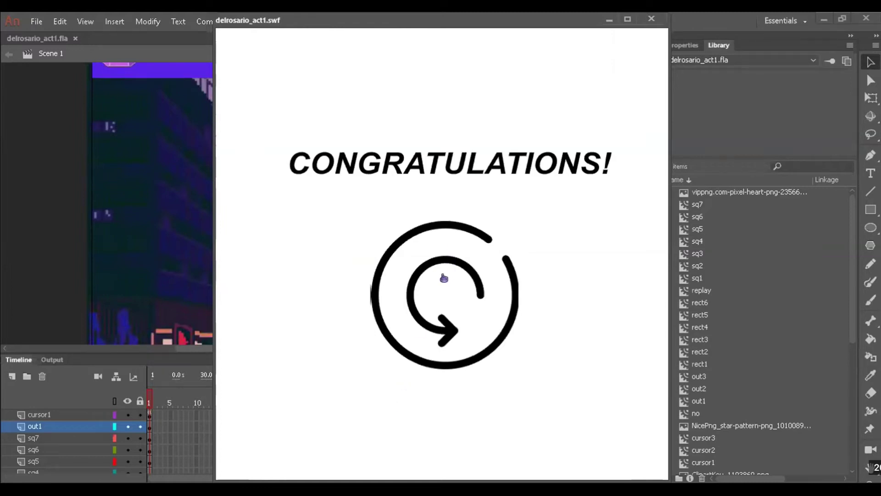
pyautogui.click(472, 291)
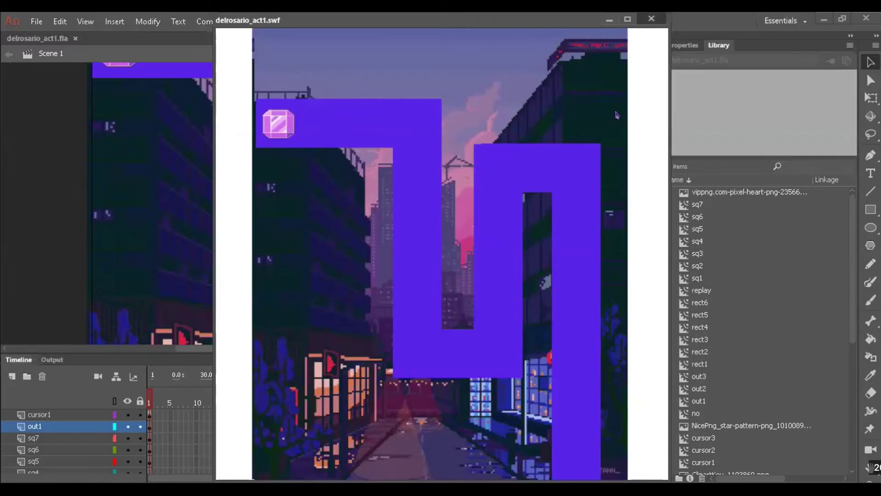
pyautogui.hotkey('ctrl', 'w')
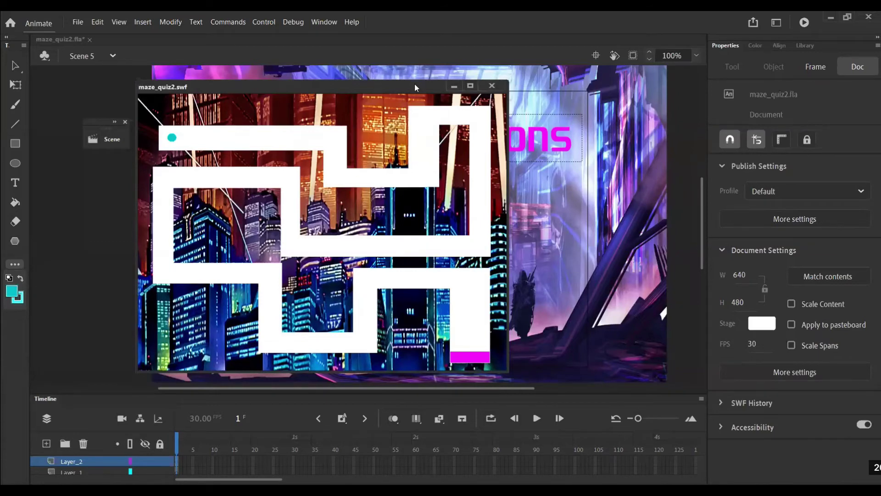
# Reposition the maze_quiz2.swf preview and guide the dot through the city mazes to the finish blocks.
pyautogui.moveTo(415, 87); pyautogui.dragTo(463, 87)
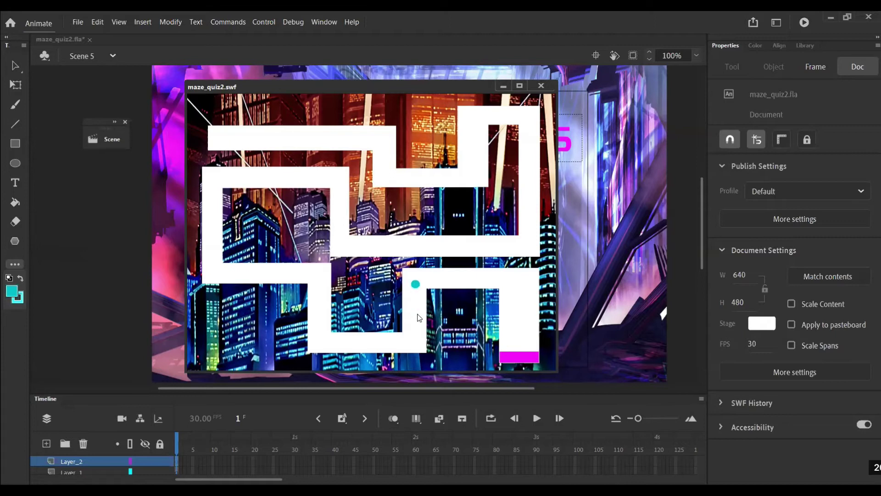
pyautogui.click(213, 121)
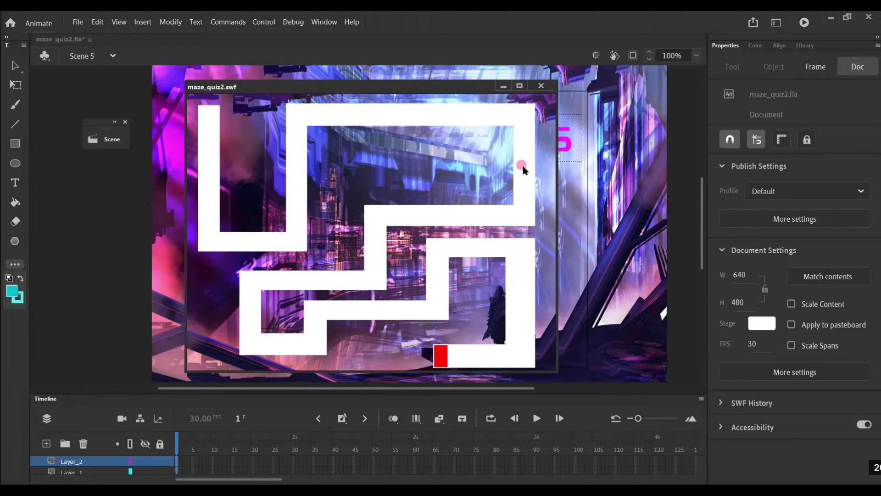
pyautogui.moveTo(527, 214)
pyautogui.mouseDown()
pyautogui.moveTo(376, 215)
pyautogui.moveTo(379, 229)
pyautogui.moveTo(254, 279)
pyautogui.moveTo(256, 336)
pyautogui.moveTo(264, 345)
pyautogui.moveTo(312, 342)
pyautogui.moveTo(317, 313)
pyautogui.moveTo(433, 310)
pyautogui.moveTo(437, 298)
pyautogui.moveTo(522, 291)
pyautogui.moveTo(521, 360)
pyautogui.moveTo(456, 358)
pyautogui.mouseUp()
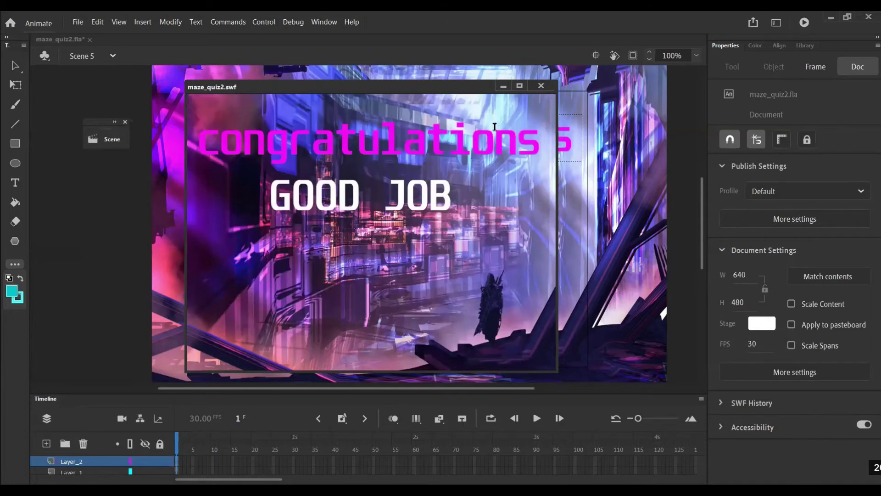
pyautogui.click(541, 87)
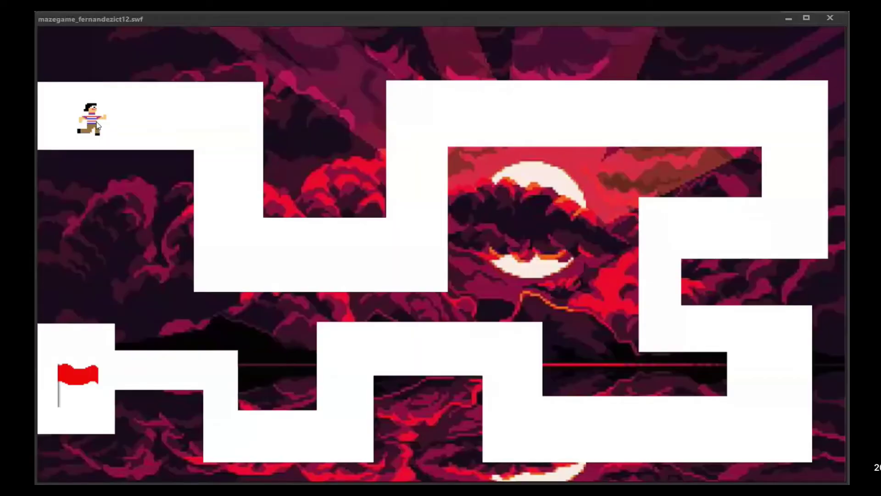
# Guide the running character through the red-cloud maze from the start corridor to the red flag.
pyautogui.moveTo(99, 125)
pyautogui.mouseDown()
pyautogui.moveTo(243, 253)
pyautogui.moveTo(409, 256)
pyautogui.moveTo(656, 130)
pyautogui.mouseUp()
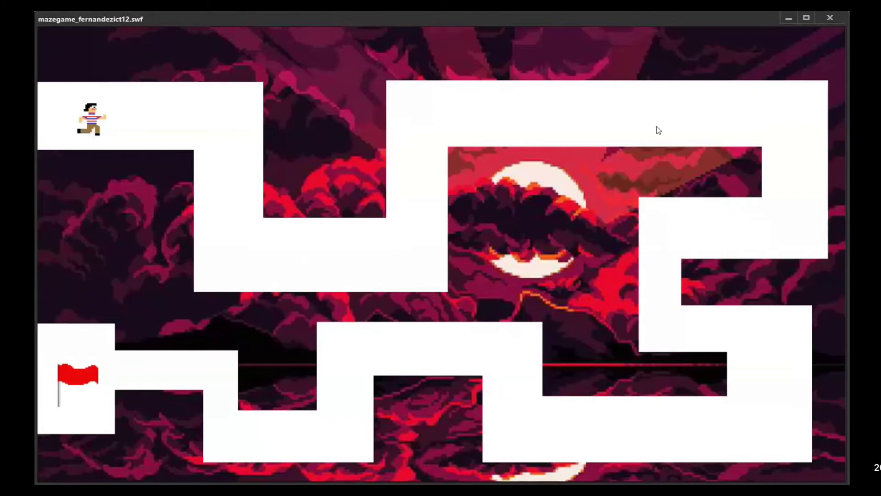
pyautogui.moveTo(92, 119)
pyautogui.mouseDown()
pyautogui.moveTo(223, 147)
pyautogui.moveTo(230, 248)
pyautogui.moveTo(338, 250)
pyautogui.moveTo(410, 246)
pyautogui.moveTo(423, 138)
pyautogui.moveTo(456, 109)
pyautogui.moveTo(809, 113)
pyautogui.moveTo(795, 219)
pyautogui.moveTo(661, 228)
pyautogui.moveTo(656, 321)
pyautogui.moveTo(732, 327)
pyautogui.moveTo(762, 413)
pyautogui.moveTo(673, 422)
pyautogui.moveTo(517, 413)
pyautogui.moveTo(508, 363)
pyautogui.moveTo(480, 341)
pyautogui.moveTo(368, 339)
pyautogui.moveTo(351, 385)
pyautogui.moveTo(350, 433)
pyautogui.mouseUp()
pyautogui.moveTo(90, 119)
pyautogui.mouseDown()
pyautogui.moveTo(232, 128)
pyautogui.moveTo(309, 261)
pyautogui.moveTo(419, 173)
pyautogui.moveTo(459, 111)
pyautogui.moveTo(720, 112)
pyautogui.moveTo(788, 160)
pyautogui.moveTo(716, 232)
pyautogui.moveTo(661, 250)
pyautogui.moveTo(661, 317)
pyautogui.moveTo(712, 327)
pyautogui.moveTo(757, 355)
pyautogui.moveTo(764, 387)
pyautogui.moveTo(735, 430)
pyautogui.moveTo(512, 422)
pyautogui.moveTo(504, 353)
pyautogui.moveTo(350, 347)
pyautogui.moveTo(319, 443)
pyautogui.moveTo(118, 189)
pyautogui.mouseUp()
pyautogui.moveTo(210, 128)
pyautogui.mouseDown()
pyautogui.moveTo(233, 128)
pyautogui.moveTo(230, 205)
pyautogui.moveTo(247, 250)
pyautogui.mouseUp()
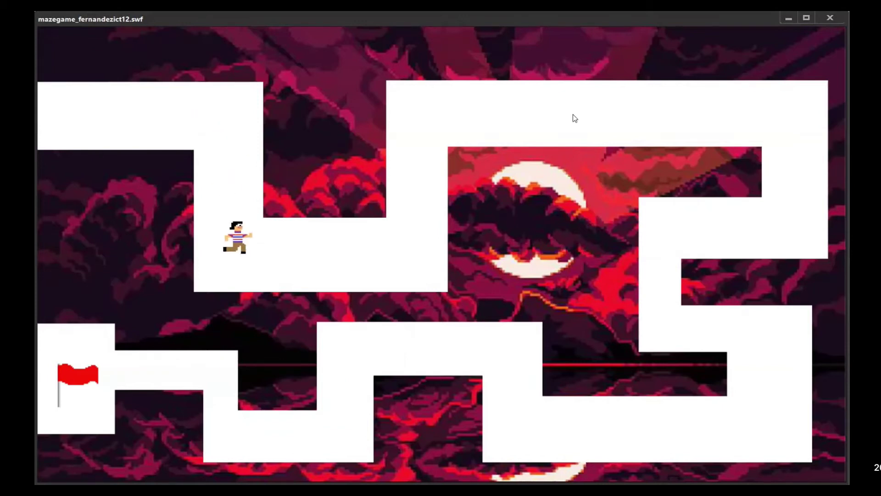
pyautogui.moveTo(574, 118)
pyautogui.mouseDown()
pyautogui.moveTo(785, 133)
pyautogui.moveTo(807, 202)
pyautogui.moveTo(770, 219)
pyautogui.moveTo(662, 233)
pyautogui.moveTo(665, 323)
pyautogui.moveTo(754, 331)
pyautogui.moveTo(784, 387)
pyautogui.moveTo(764, 419)
pyautogui.moveTo(581, 430)
pyautogui.mouseUp()
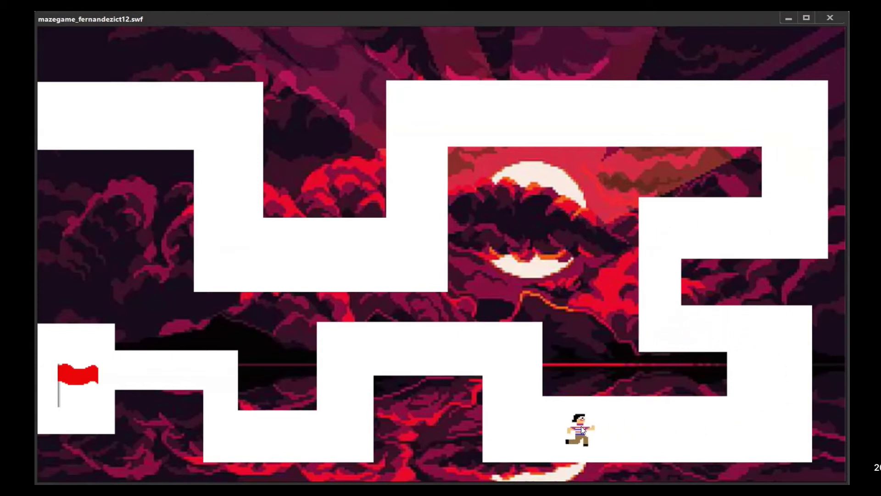
pyautogui.moveTo(517, 411)
pyautogui.mouseDown()
pyautogui.moveTo(514, 356)
pyautogui.moveTo(496, 346)
pyautogui.moveTo(419, 347)
pyautogui.moveTo(350, 380)
pyautogui.moveTo(338, 430)
pyautogui.moveTo(313, 434)
pyautogui.moveTo(225, 429)
pyautogui.moveTo(225, 375)
pyautogui.mouseUp()
pyautogui.moveTo(145, 366); pyautogui.dragTo(123, 365)
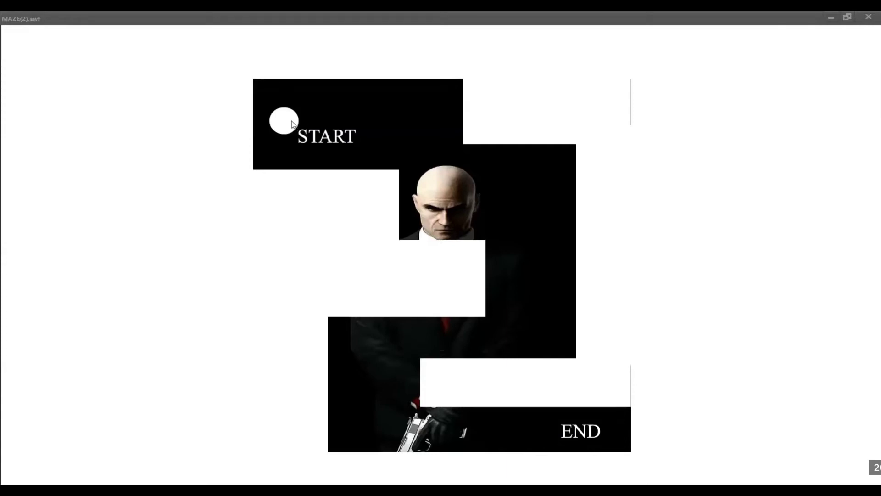
# Guide the white circle from START to END and steer the sailboat through the sunset maze toward END.
pyautogui.moveTo(292, 124)
pyautogui.mouseDown()
pyautogui.moveTo(413, 133)
pyautogui.moveTo(444, 193)
pyautogui.moveTo(528, 233)
pyautogui.moveTo(530, 329)
pyautogui.moveTo(383, 366)
pyautogui.moveTo(408, 438)
pyautogui.mouseUp()
pyautogui.moveTo(284, 120)
pyautogui.mouseDown()
pyautogui.moveTo(418, 130)
pyautogui.moveTo(440, 184)
pyautogui.moveTo(481, 198)
pyautogui.moveTo(528, 237)
pyautogui.moveTo(532, 327)
pyautogui.moveTo(400, 345)
pyautogui.moveTo(385, 404)
pyautogui.moveTo(396, 435)
pyautogui.moveTo(613, 428)
pyautogui.mouseUp()
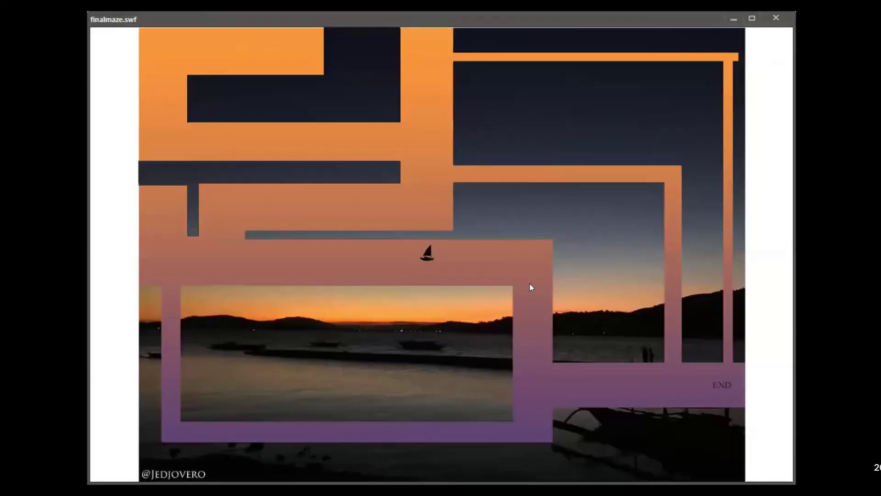
pyautogui.click(530, 284)
pyautogui.moveTo(529, 283); pyautogui.dragTo(536, 385)
pyautogui.click(623, 386)
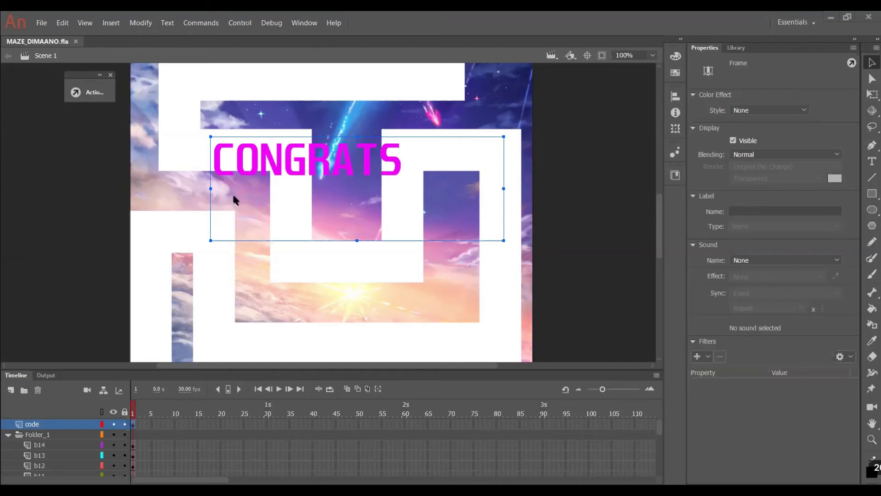
# Deselect the CONGRATS text and test the movie, moving the star along the first corridor of the meteor-sky maze.
pyautogui.hotkey('ctrl', 'shift', 'a')
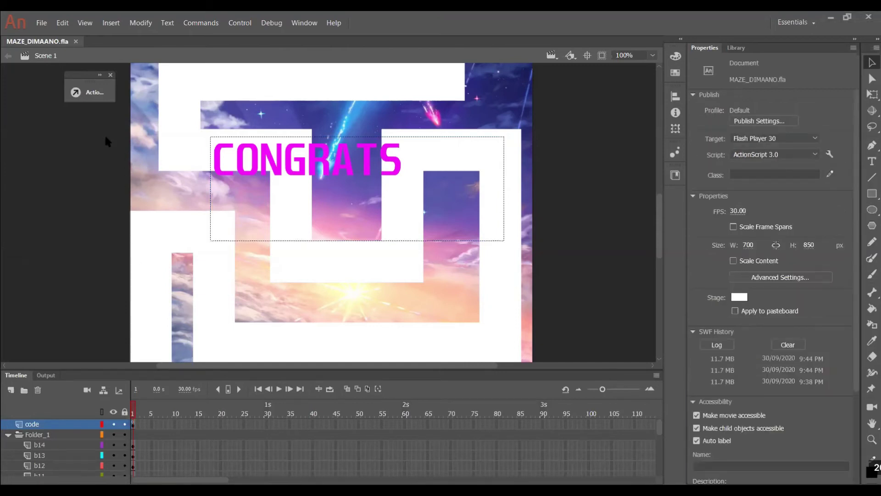
pyautogui.hotkey('ctrl', 'Return')
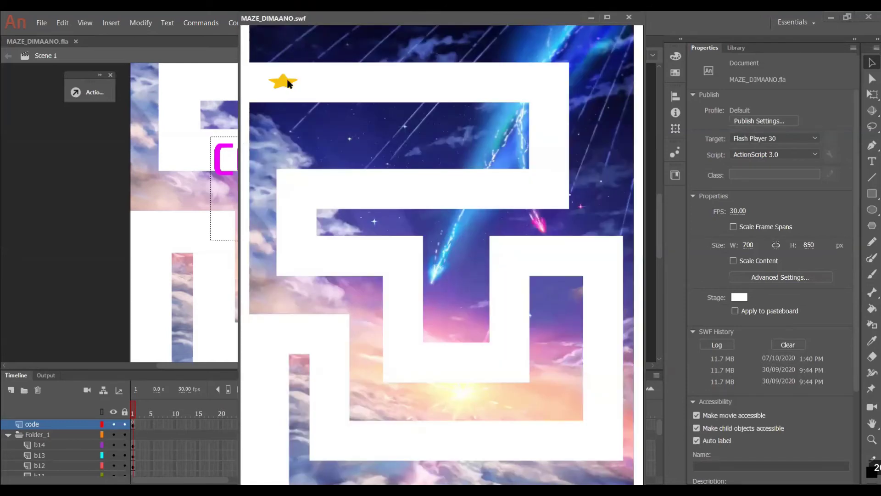
pyautogui.press('Right')
pyautogui.press('Right')
pyautogui.press('Right')
pyautogui.press('Right')
pyautogui.press('Right')
# Try guiding the star through the winding corridors of the meteor-sky maze and close the preview.
pyautogui.moveTo(382, 84)
pyautogui.mouseDown()
pyautogui.moveTo(550, 89)
pyautogui.moveTo(555, 149)
pyautogui.mouseUp()
pyautogui.moveTo(549, 189)
pyautogui.mouseDown()
pyautogui.moveTo(335, 190)
pyautogui.moveTo(297, 202)
pyautogui.moveTo(294, 243)
pyautogui.moveTo(395, 258)
pyautogui.moveTo(404, 268)
pyautogui.mouseUp()
pyautogui.moveTo(408, 344)
pyautogui.mouseDown()
pyautogui.moveTo(461, 363)
pyautogui.moveTo(499, 364)
pyautogui.mouseUp()
pyautogui.moveTo(513, 316); pyautogui.dragTo(515, 282)
pyautogui.moveTo(365, 86)
pyautogui.mouseDown()
pyautogui.moveTo(541, 83)
pyautogui.moveTo(550, 86)
pyautogui.moveTo(546, 120)
pyautogui.mouseUp()
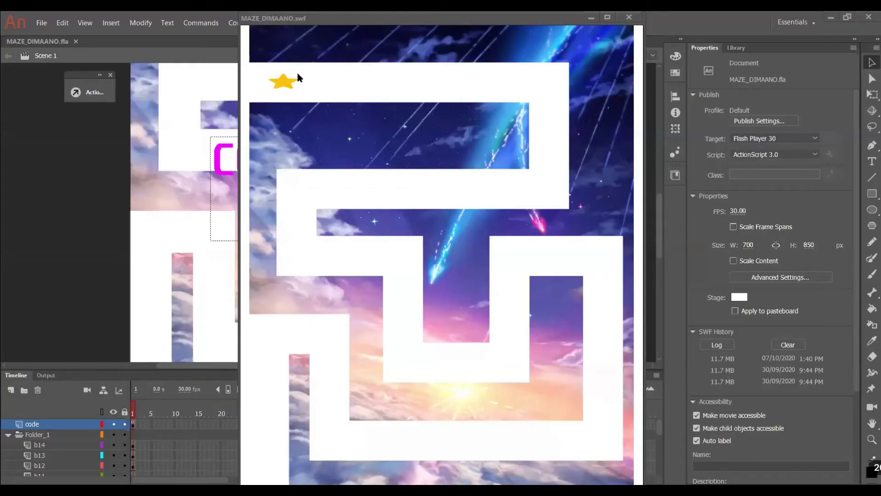
pyautogui.moveTo(298, 77); pyautogui.dragTo(379, 83)
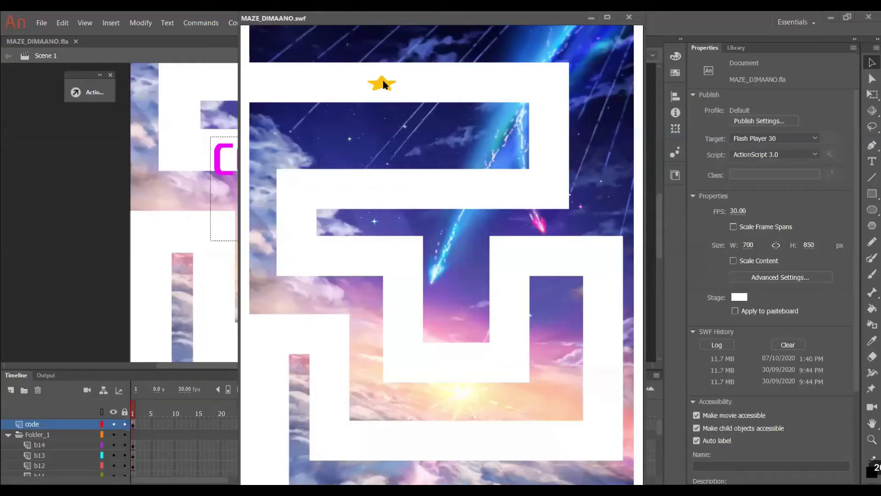
pyautogui.click(460, 86)
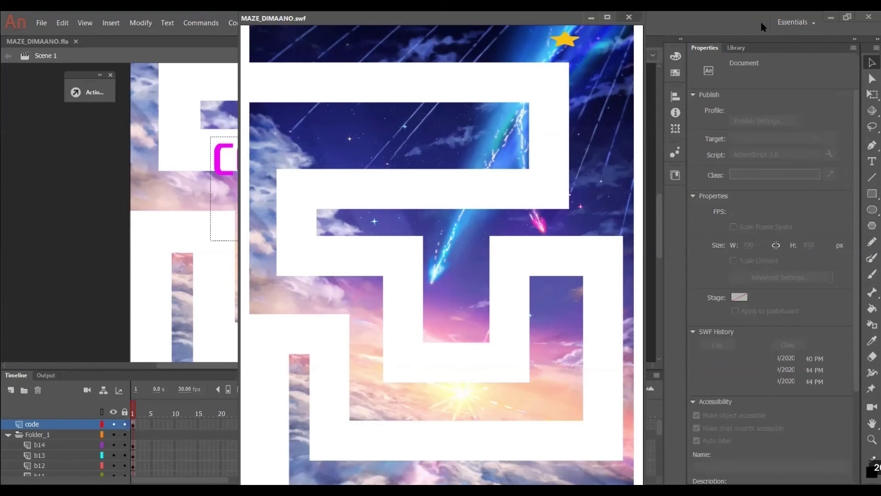
pyautogui.hotkey('ctrl', 'w')
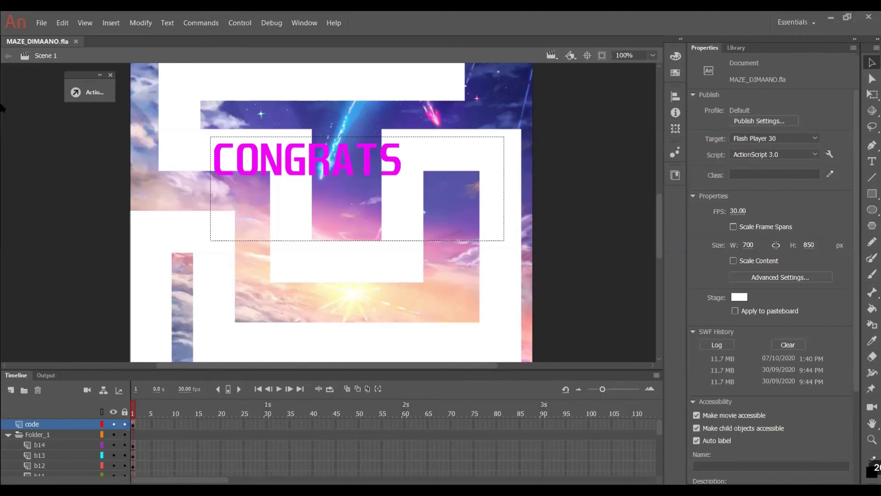
# Test the movie again and guide the star around the upper corridors and through the central U-shaped passage.
pyautogui.hotkey('ctrl', 'Return')
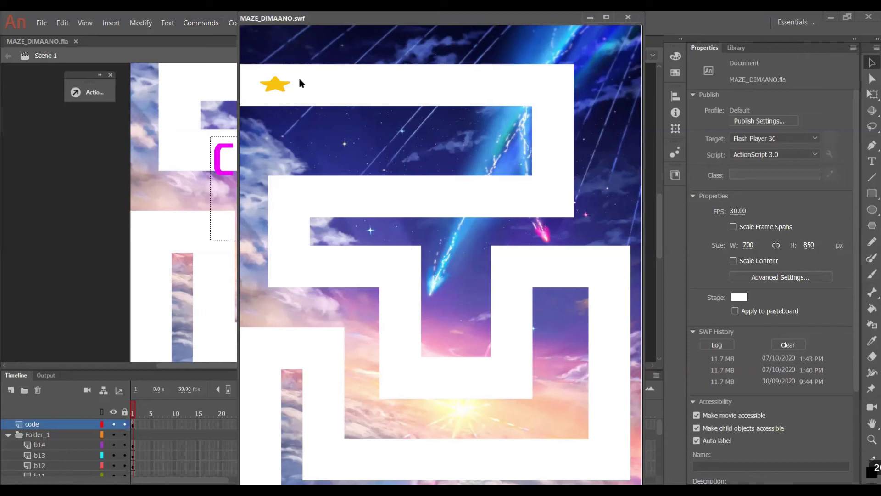
pyautogui.moveTo(298, 76); pyautogui.dragTo(417, 85)
pyautogui.moveTo(516, 87); pyautogui.dragTo(546, 89)
pyautogui.moveTo(517, 94)
pyautogui.mouseDown()
pyautogui.moveTo(550, 93)
pyautogui.moveTo(547, 180)
pyautogui.mouseUp()
pyautogui.moveTo(475, 84); pyautogui.dragTo(521, 89)
pyautogui.moveTo(551, 116); pyautogui.dragTo(553, 146)
pyautogui.moveTo(555, 139); pyautogui.dragTo(550, 198)
pyautogui.moveTo(488, 198)
pyautogui.mouseDown()
pyautogui.moveTo(355, 190)
pyautogui.moveTo(294, 196)
pyautogui.moveTo(290, 216)
pyautogui.mouseUp()
pyautogui.moveTo(301, 269)
pyautogui.mouseDown()
pyautogui.moveTo(360, 266)
pyautogui.moveTo(400, 276)
pyautogui.mouseUp()
pyautogui.moveTo(403, 327); pyautogui.dragTo(404, 365)
pyautogui.moveTo(473, 384)
pyautogui.mouseDown()
pyautogui.moveTo(516, 376)
pyautogui.moveTo(517, 345)
pyautogui.mouseUp()
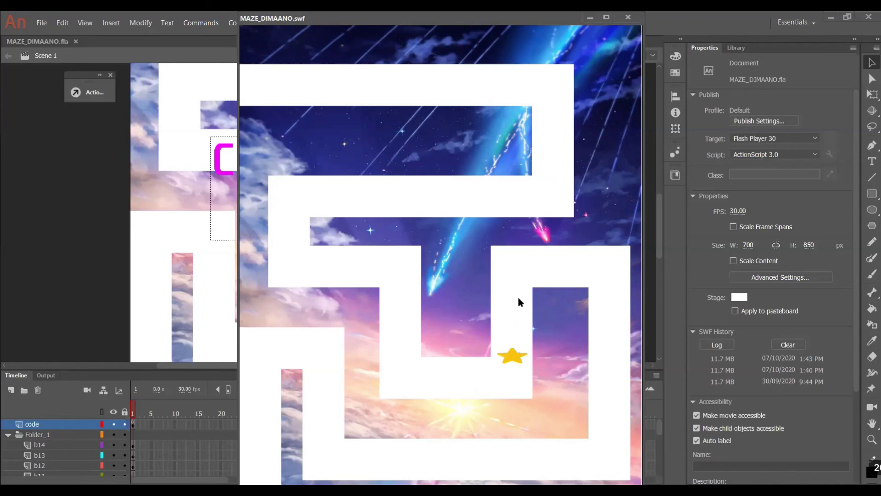
pyautogui.moveTo(519, 302); pyautogui.dragTo(345, 176)
# Retry the meteor-sky maze by guiding the star through the second corridor to the central descent, and maximize the preview.
pyautogui.moveTo(300, 81)
pyautogui.mouseDown()
pyautogui.moveTo(554, 87)
pyautogui.moveTo(556, 172)
pyautogui.moveTo(548, 192)
pyautogui.moveTo(293, 197)
pyautogui.mouseUp()
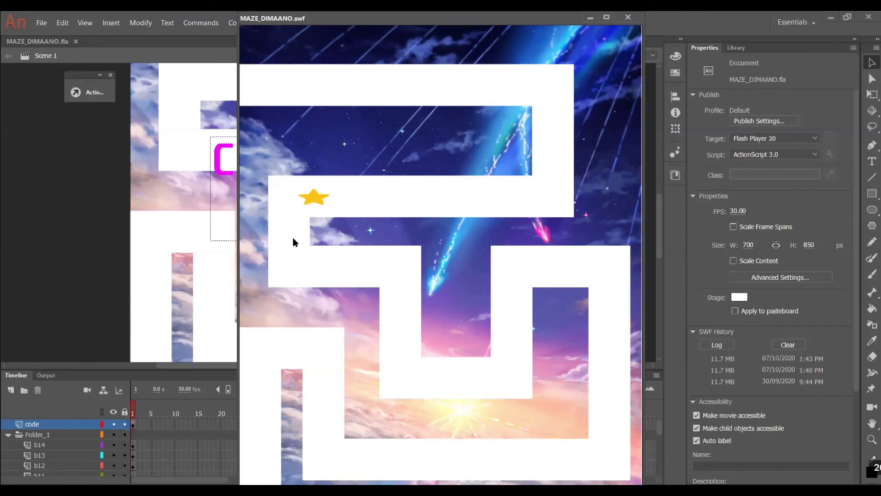
pyautogui.moveTo(297, 265); pyautogui.dragTo(393, 270)
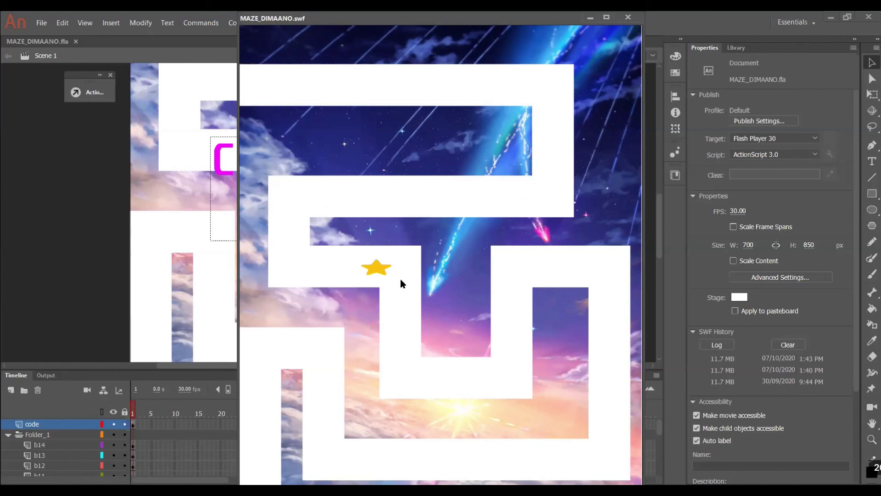
pyautogui.moveTo(400, 279); pyautogui.dragTo(405, 305)
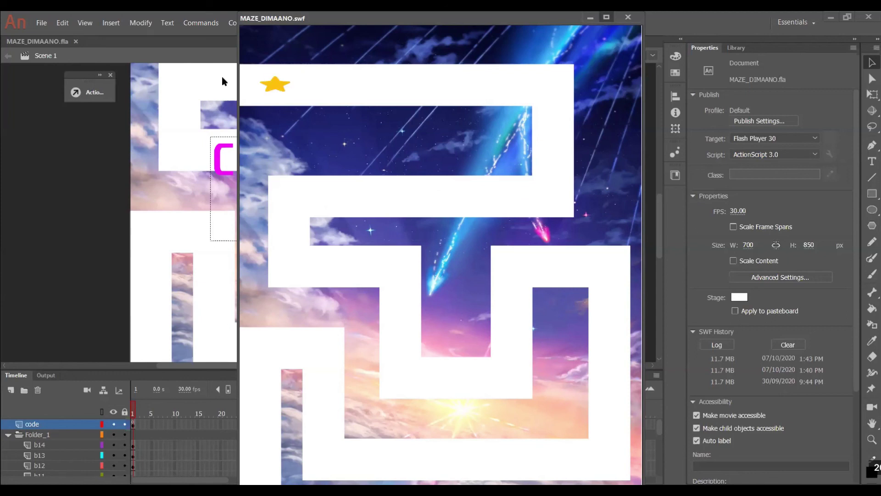
pyautogui.press('super+Up')
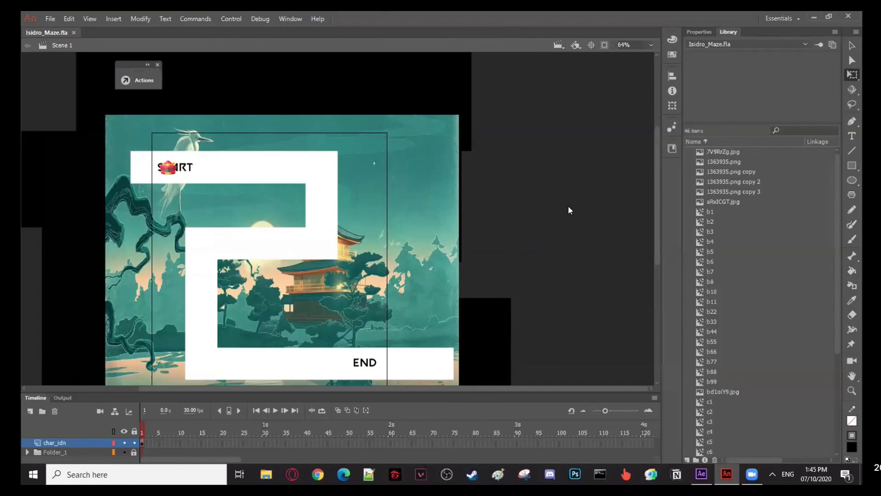
# Test the teal pagoda maze movie and guide the red game piece from START to END.
pyautogui.hotkey('ctrl', 'Return')
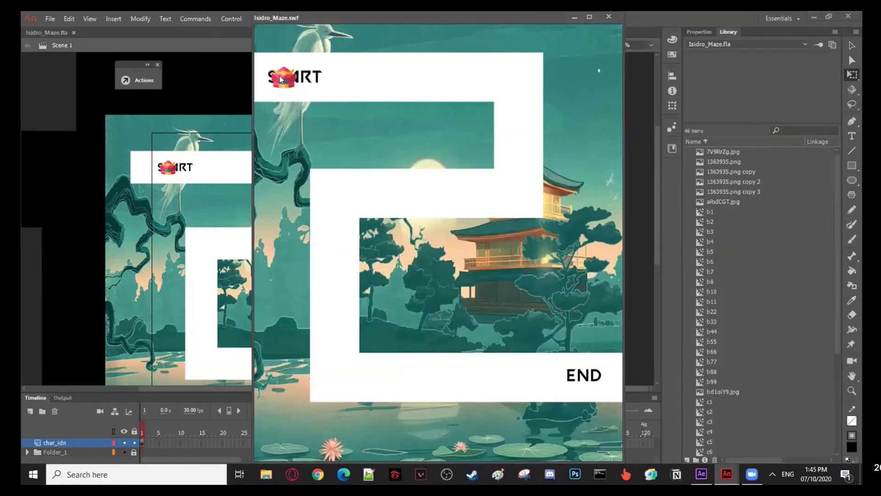
pyautogui.moveTo(280, 77)
pyautogui.mouseDown()
pyautogui.moveTo(456, 82)
pyautogui.moveTo(517, 164)
pyautogui.moveTo(497, 202)
pyautogui.moveTo(360, 191)
pyautogui.moveTo(329, 321)
pyautogui.moveTo(376, 382)
pyautogui.moveTo(579, 376)
pyautogui.mouseUp()
pyautogui.moveTo(285, 81)
pyautogui.mouseDown()
pyautogui.moveTo(546, 75)
pyautogui.moveTo(581, 162)
pyautogui.moveTo(403, 177)
pyautogui.moveTo(299, 225)
pyautogui.moveTo(440, 253)
pyautogui.moveTo(500, 293)
pyautogui.moveTo(496, 312)
pyautogui.moveTo(549, 342)
pyautogui.mouseUp()
pyautogui.moveTo(285, 69)
pyautogui.mouseDown()
pyautogui.moveTo(581, 81)
pyautogui.moveTo(597, 134)
pyautogui.moveTo(589, 240)
pyautogui.moveTo(530, 239)
pyautogui.moveTo(500, 227)
pyautogui.moveTo(497, 164)
pyautogui.moveTo(388, 166)
pyautogui.moveTo(374, 249)
pyautogui.moveTo(287, 261)
pyautogui.moveTo(278, 294)
pyautogui.moveTo(282, 360)
pyautogui.moveTo(322, 381)
pyautogui.moveTo(473, 379)
pyautogui.moveTo(481, 344)
pyautogui.moveTo(552, 347)
pyautogui.moveTo(585, 434)
pyautogui.mouseUp()
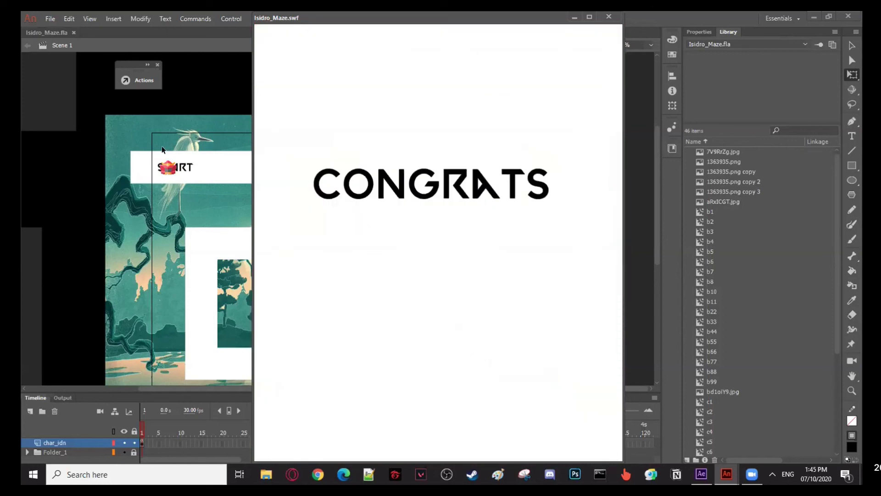